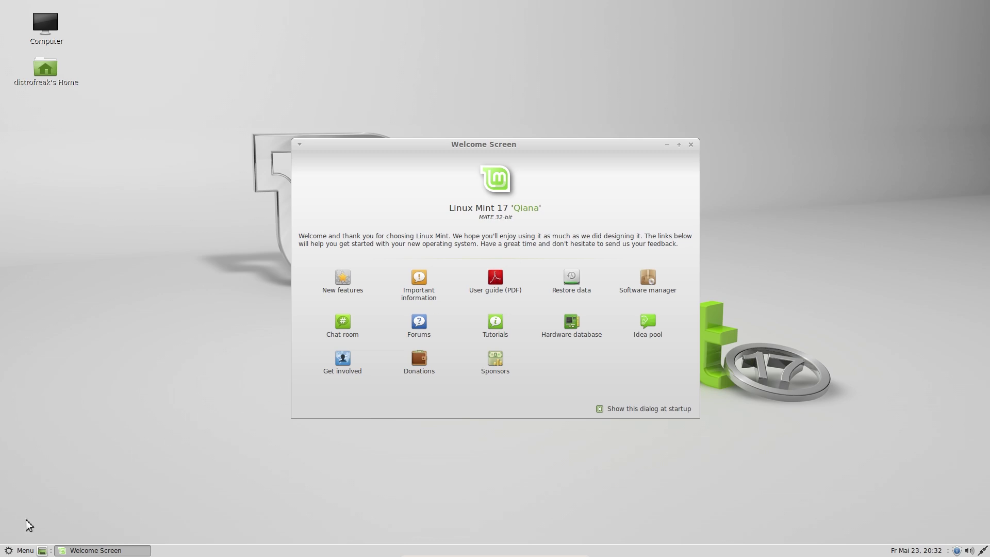
# - Launch MATE Terminal from the System Tools menu and move it to the screen centre
pyautogui.click(22, 550)
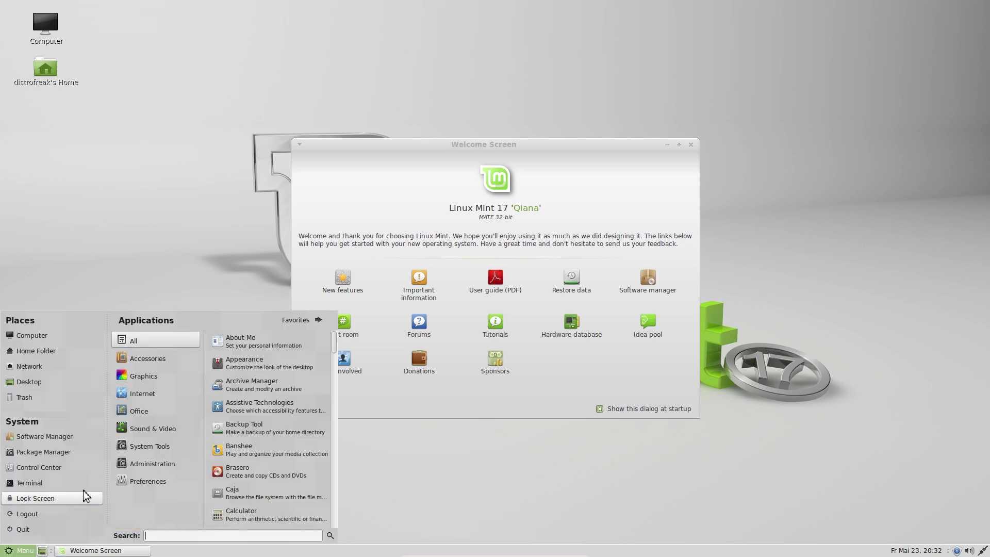
pyautogui.moveTo(124, 449)
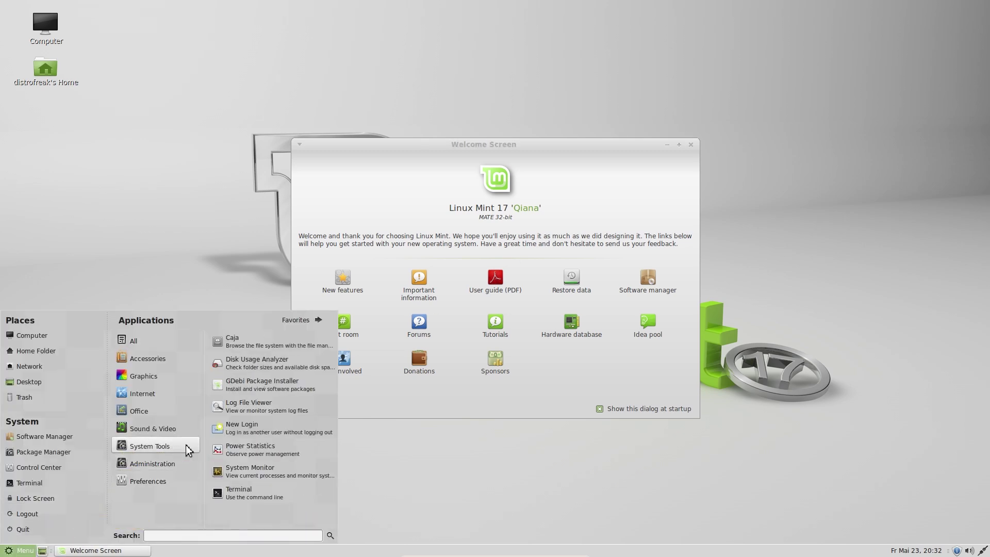
pyautogui.click(245, 495)
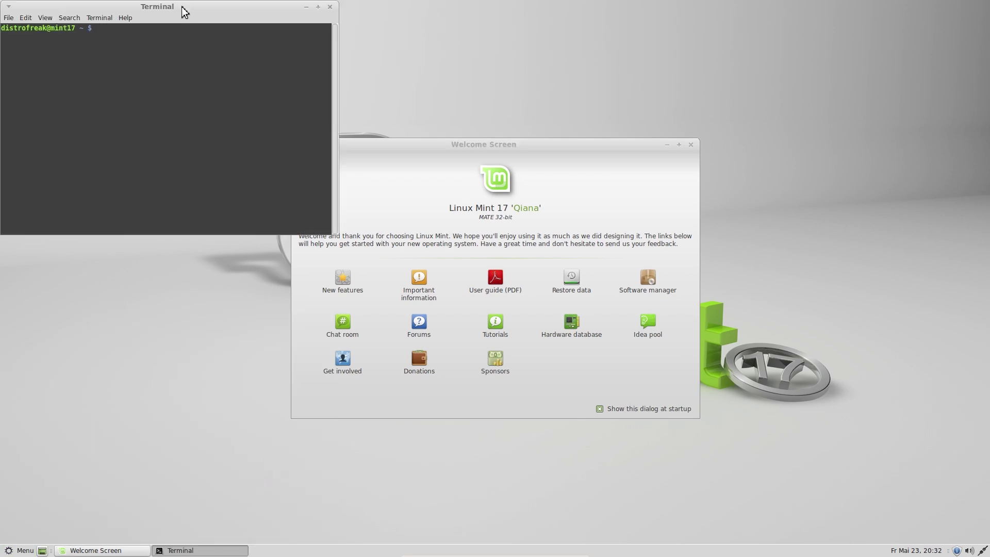
pyautogui.moveTo(183, 9); pyautogui.dragTo(388, 127)
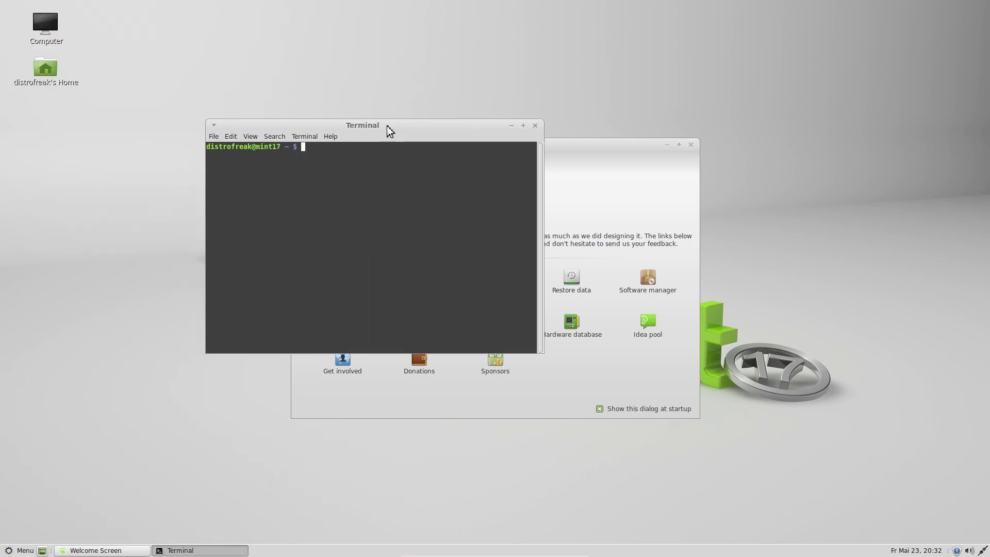
# - Run mate-about to confirm MATE 1.8.0, then close the About dialog
pyautogui.write('mate-about')
pyautogui.press('Return')
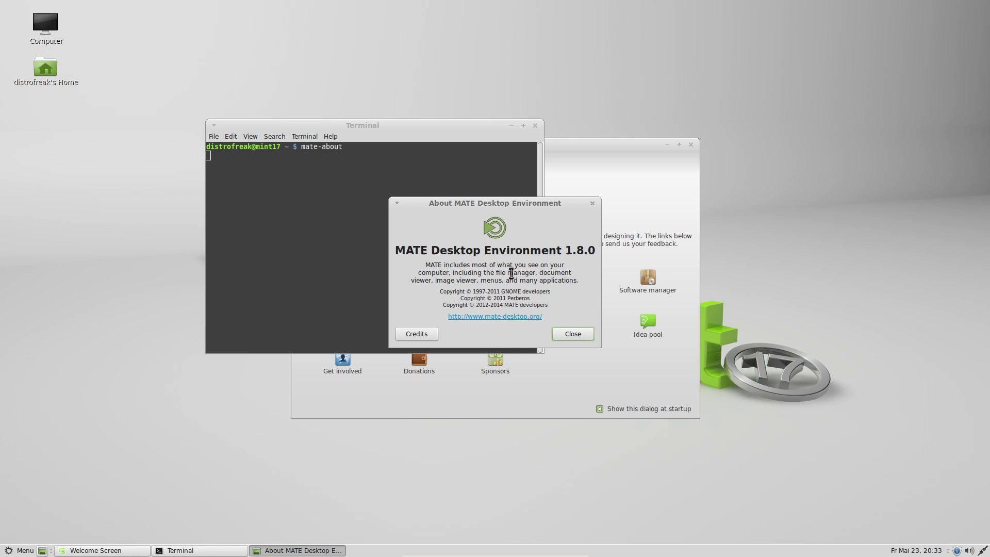
pyautogui.click(591, 334)
# - Run uname -a to show kernel 3.13.0-24-generic (i686) and highlight the version number
pyautogui.write('uname -a')
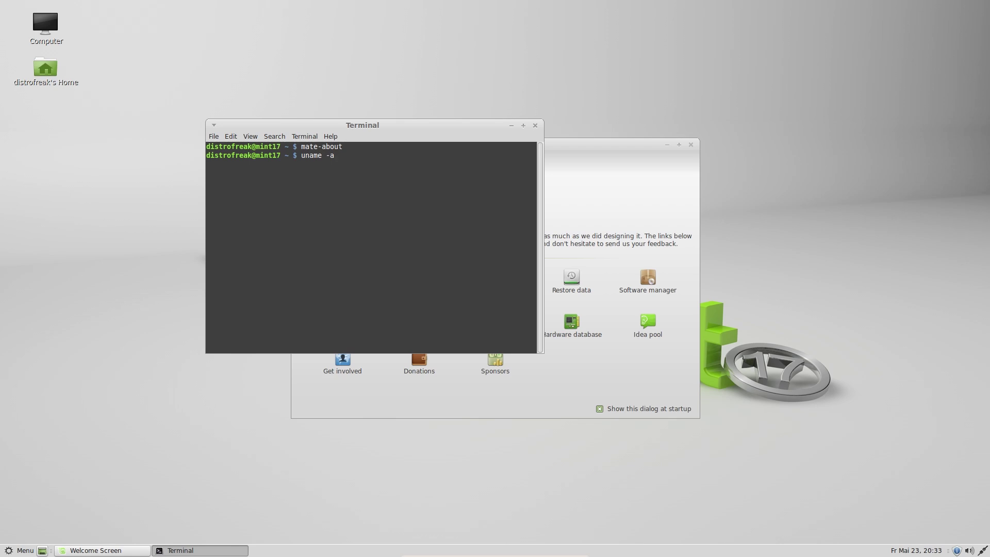
pyautogui.press('Return')
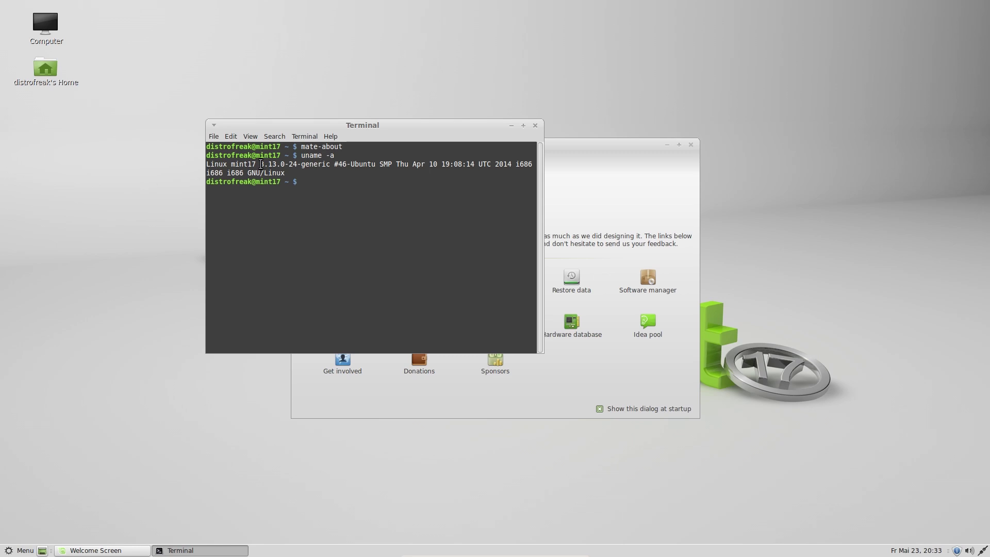
pyautogui.moveTo(259, 165); pyautogui.dragTo(287, 166)
pyautogui.click(290, 183)
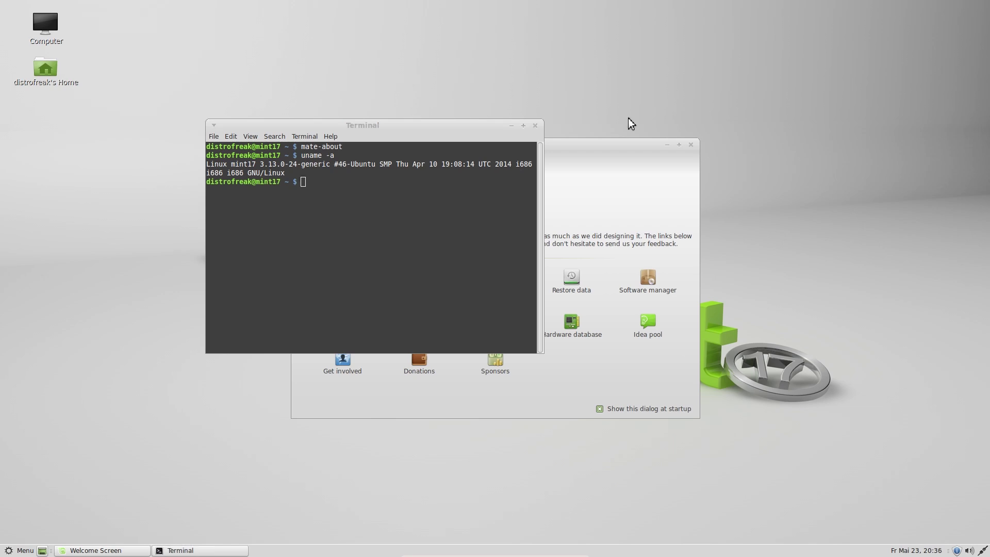
# - Exit the terminal with the exit command and close the Welcome Screen
pyautogui.click(372, 248)
pyautogui.write('eix')
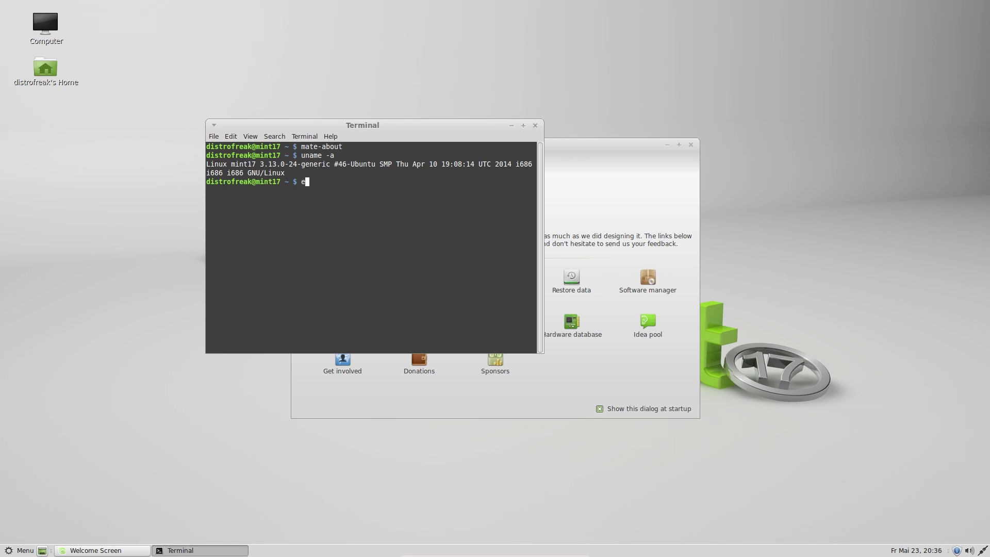
pyautogui.press('BackSpace')
pyautogui.press('BackSpace')
pyautogui.write('xit')
pyautogui.press('Return')
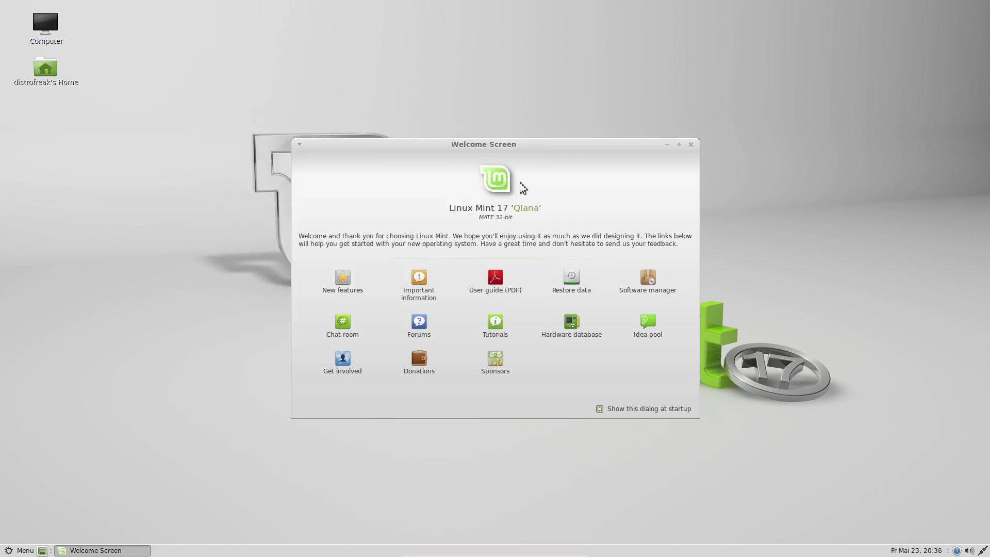
pyautogui.click(691, 150)
pyautogui.press('super')
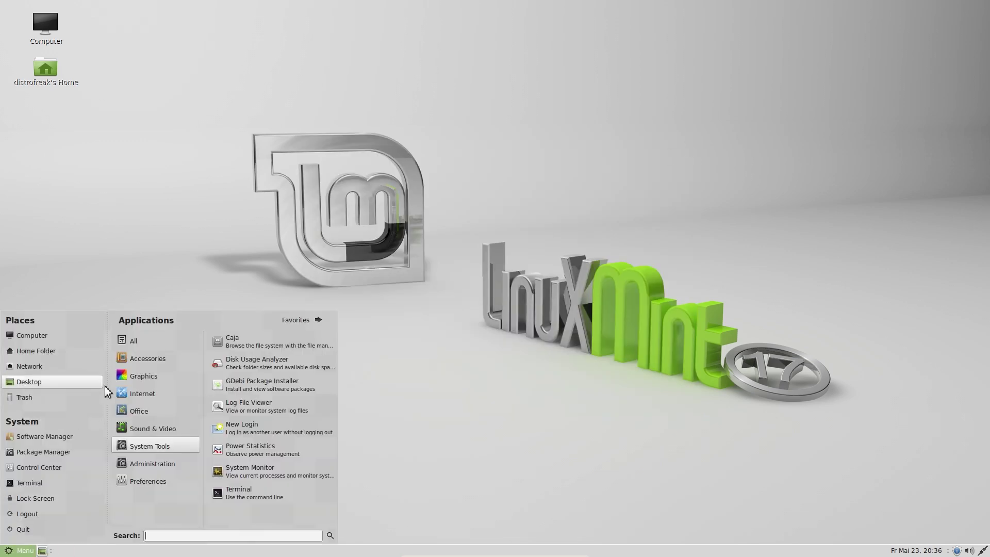
pyautogui.moveTo(138, 340)
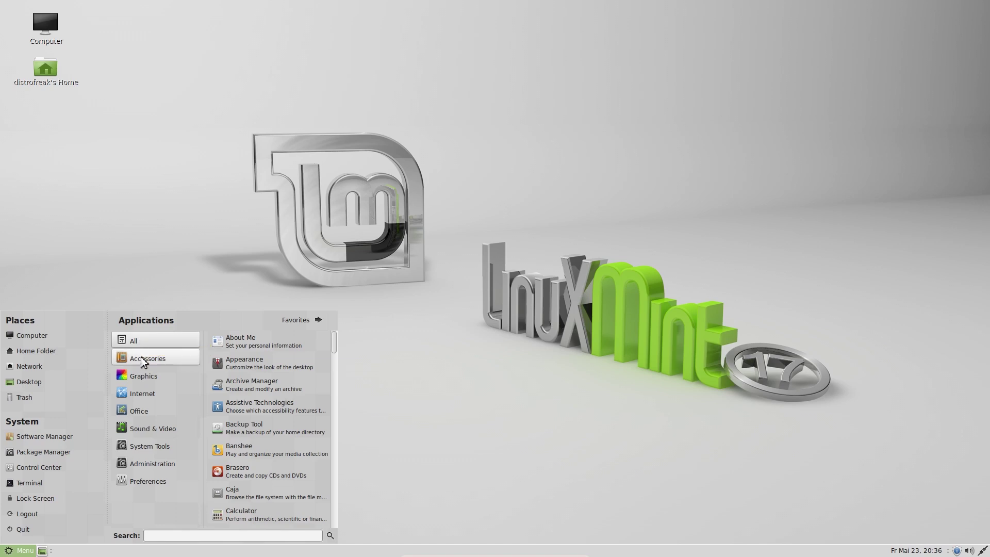
pyautogui.moveTo(142, 395)
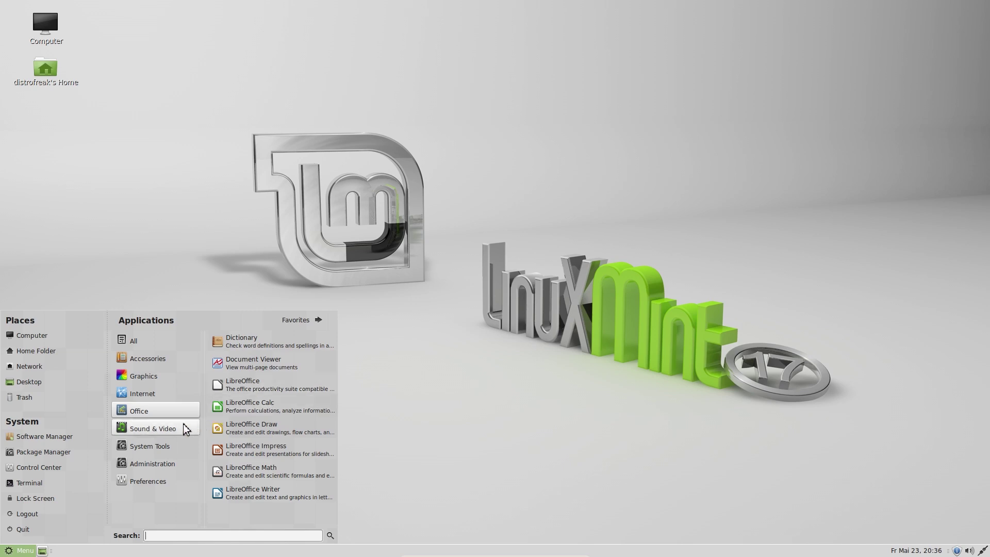
pyautogui.moveTo(183, 425)
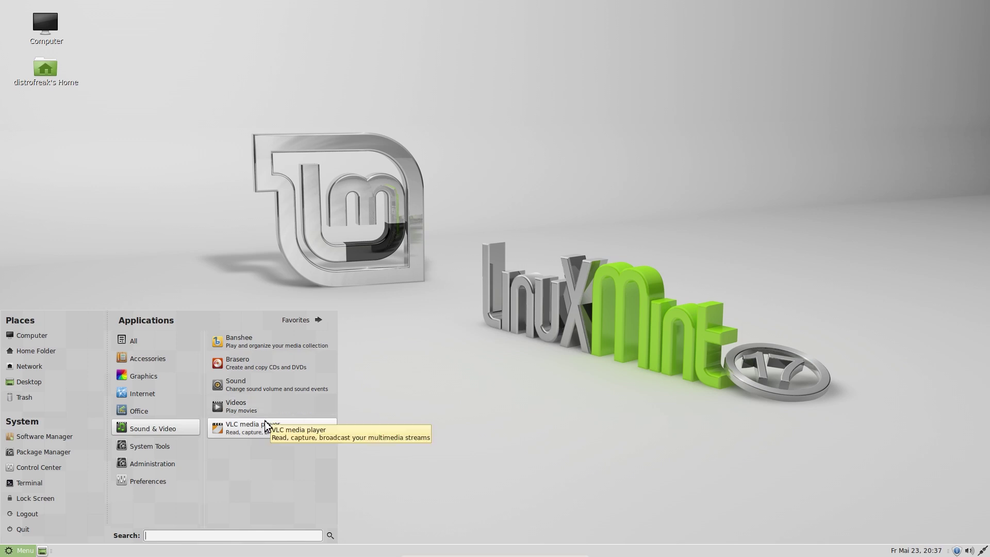
pyautogui.moveTo(174, 379)
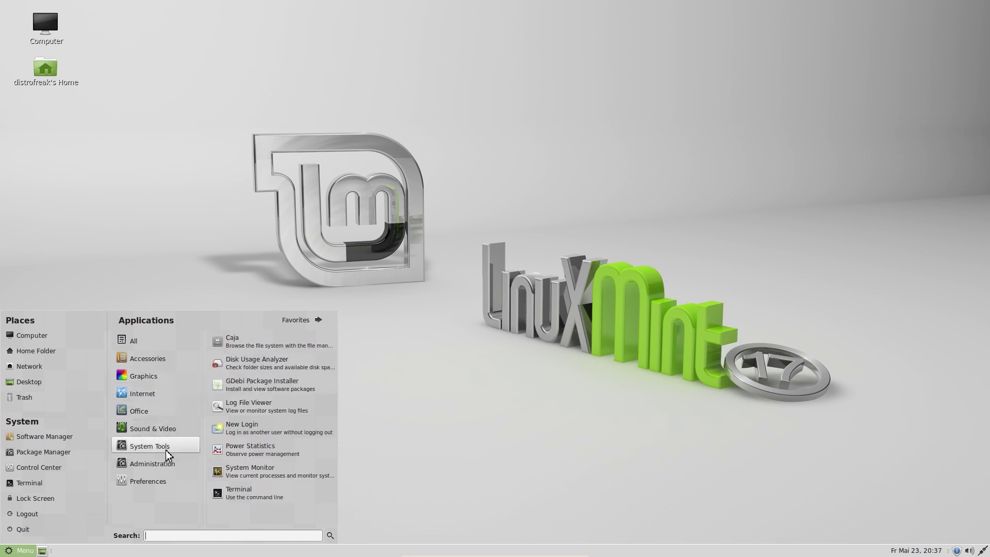
pyautogui.moveTo(165, 468)
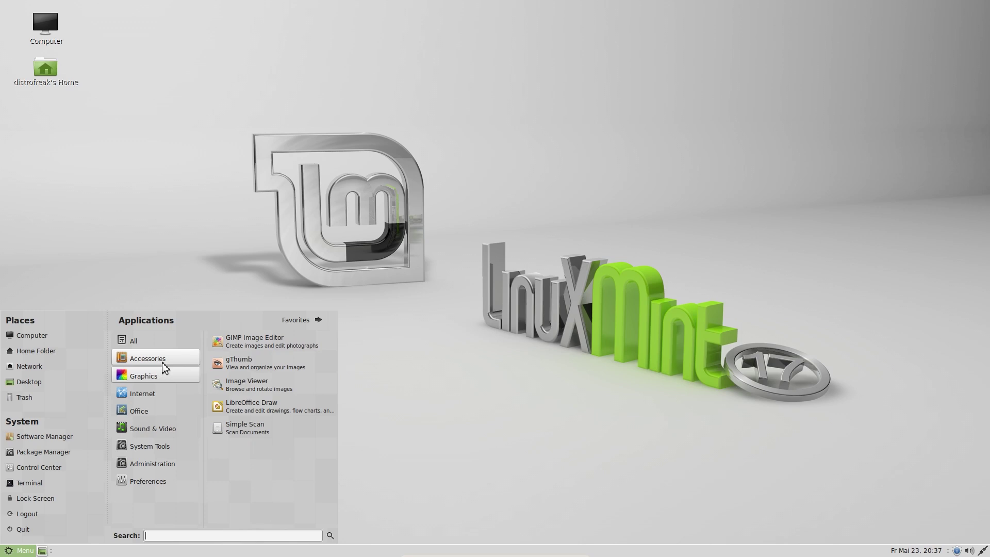
pyautogui.click(79, 94)
pyautogui.click(48, 75)
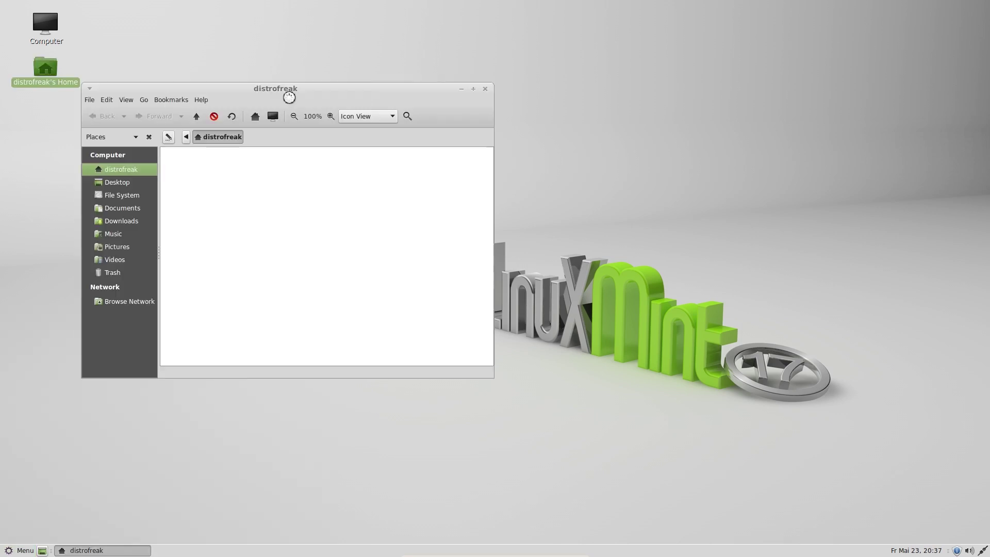
pyautogui.moveTo(305, 87); pyautogui.dragTo(432, 104)
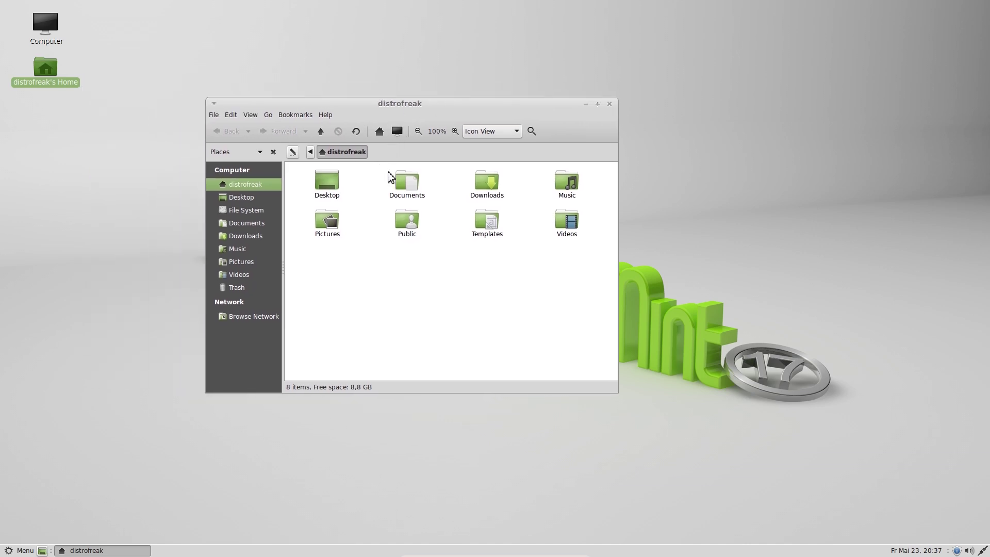
pyautogui.doubleClick(406, 189)
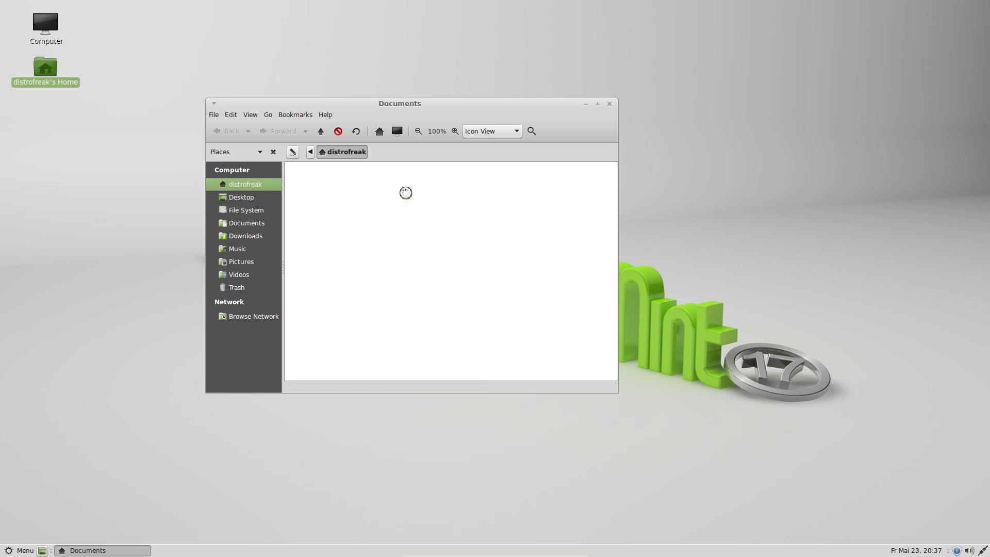
pyautogui.click(355, 155)
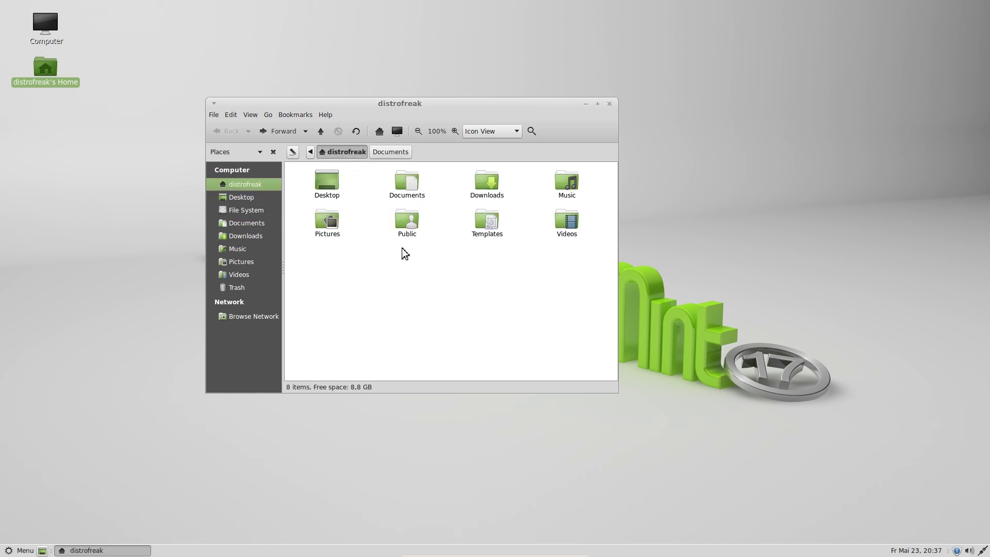
pyautogui.click(255, 236)
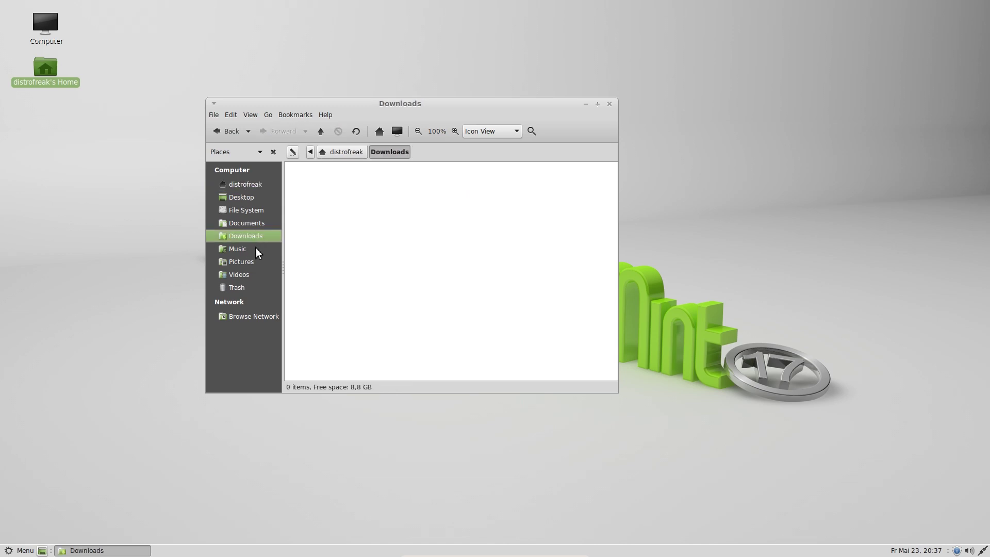
pyautogui.click(255, 249)
pyautogui.click(610, 105)
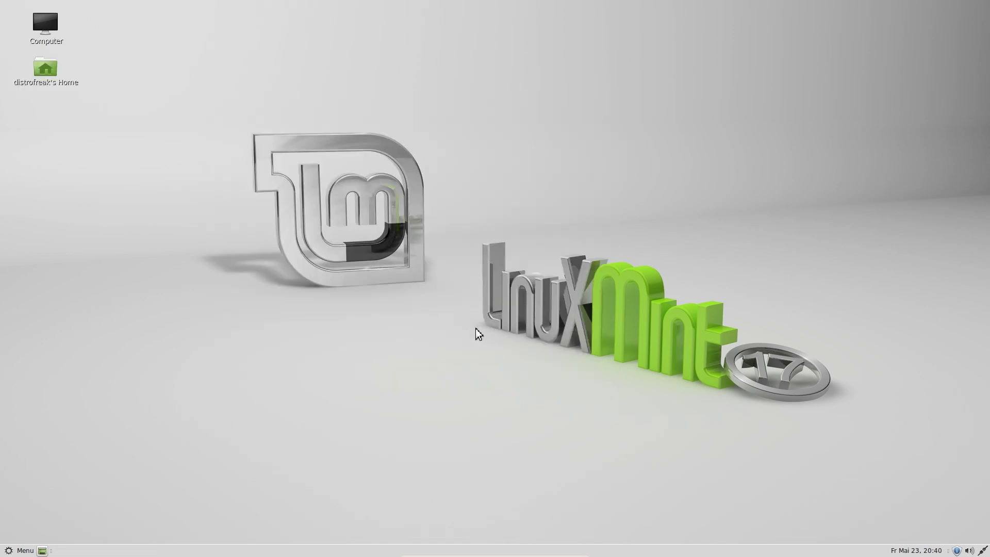
# - Launch Software Sources from the menu search, authenticating with the administrator password
pyautogui.click(21, 550)
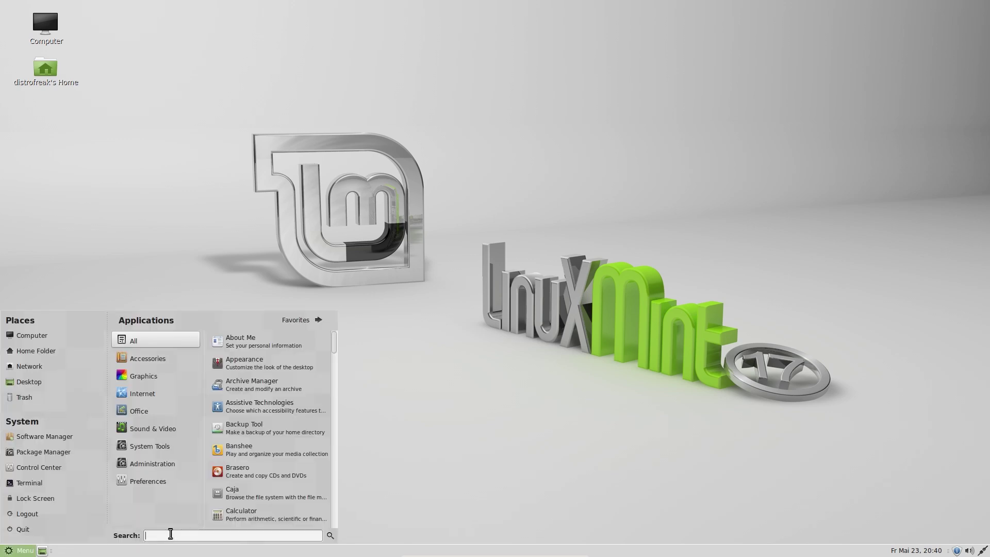
pyautogui.write('So')
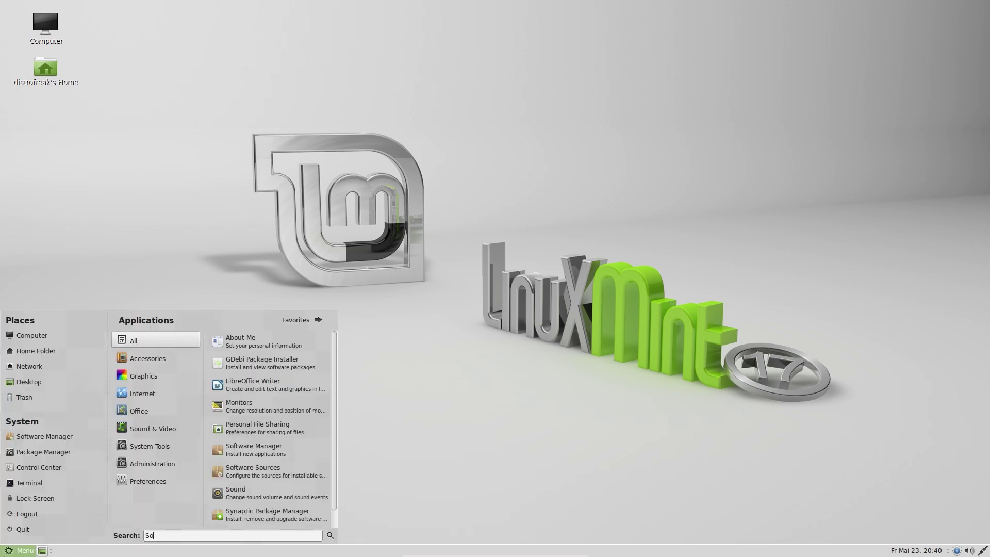
pyautogui.write('ft')
pyautogui.click(262, 381)
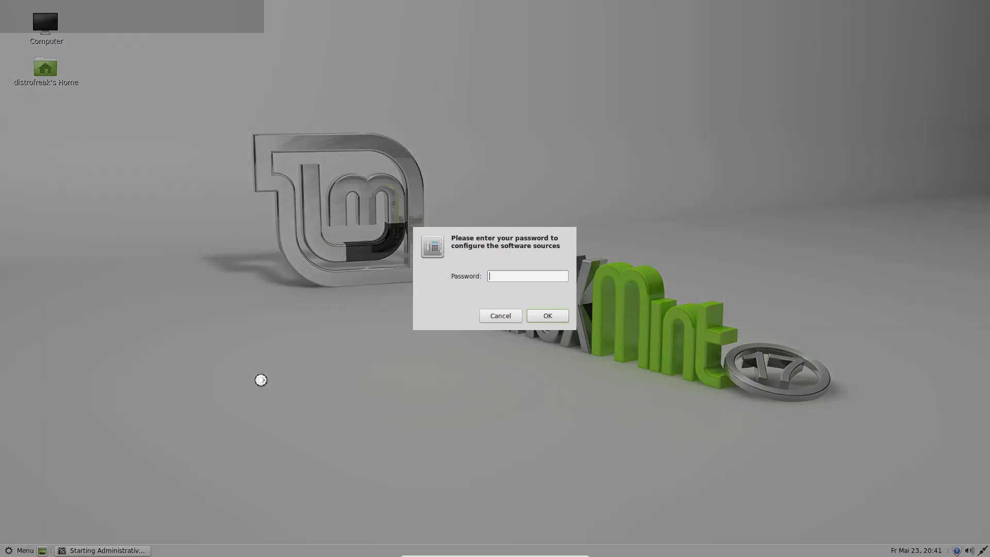
pyautogui.write('******')
pyautogui.press('Return')
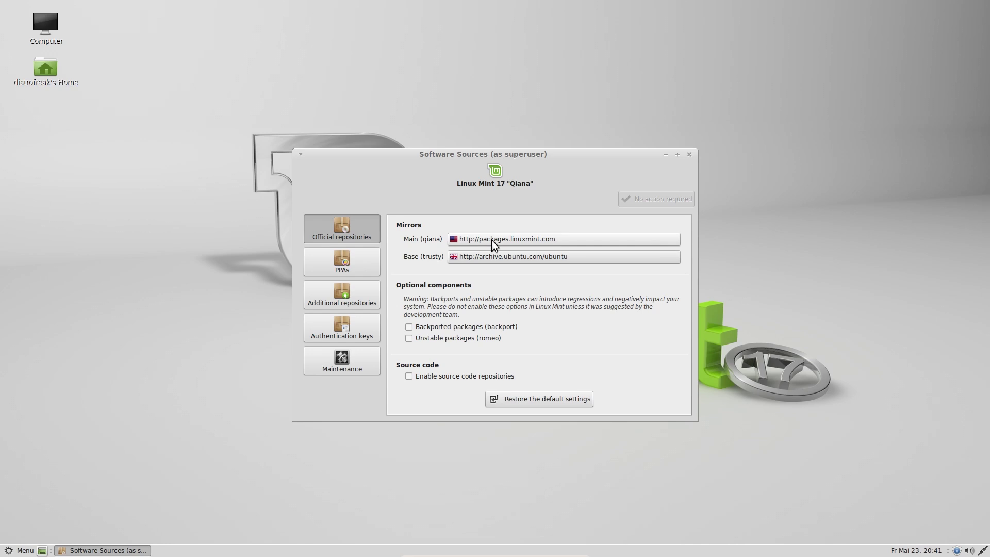
# - Dismiss the Main mirror list and view PPAs, Authentication keys, Maintenance, then Official repositories
pyautogui.click(556, 243)
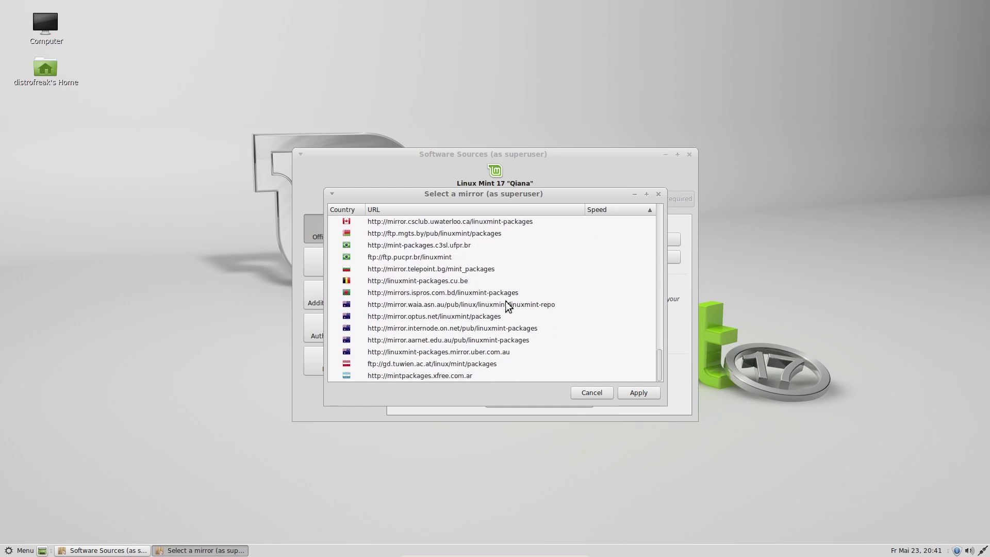
pyautogui.click(591, 392)
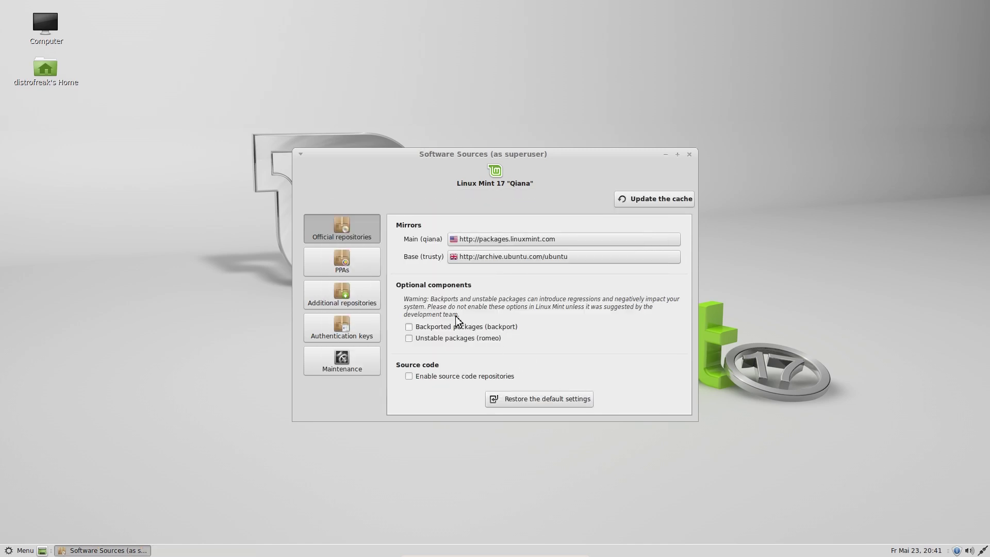
pyautogui.click(355, 270)
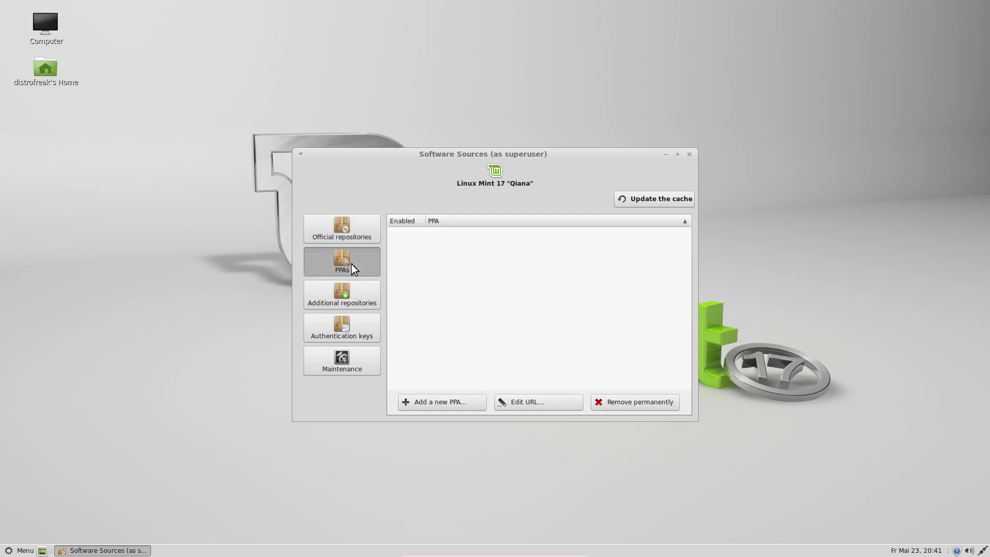
pyautogui.click(367, 324)
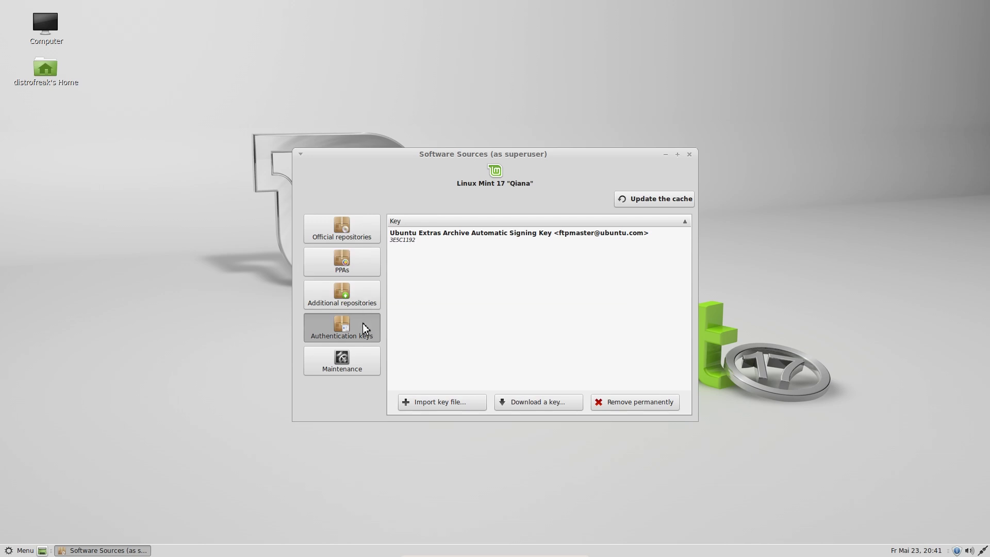
pyautogui.click(367, 361)
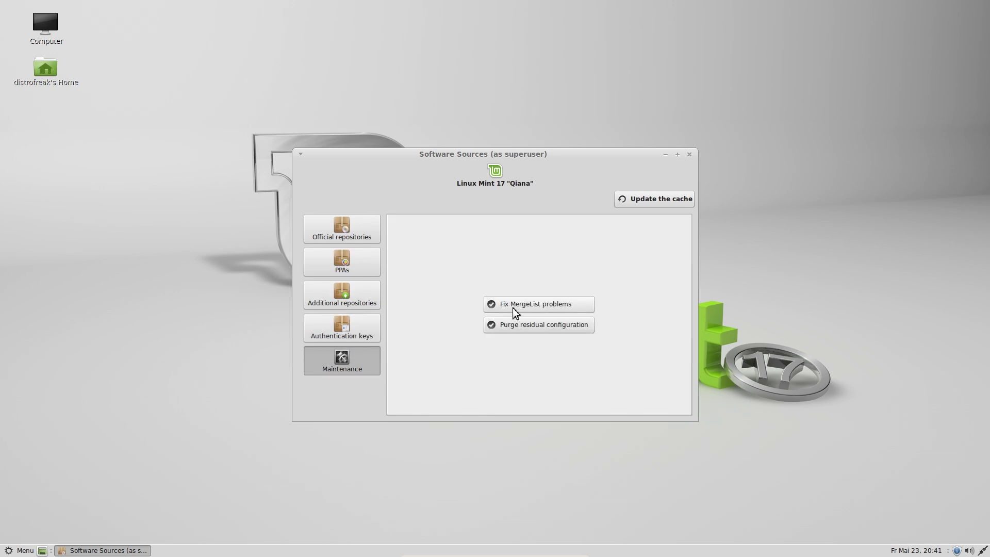
pyautogui.click(363, 235)
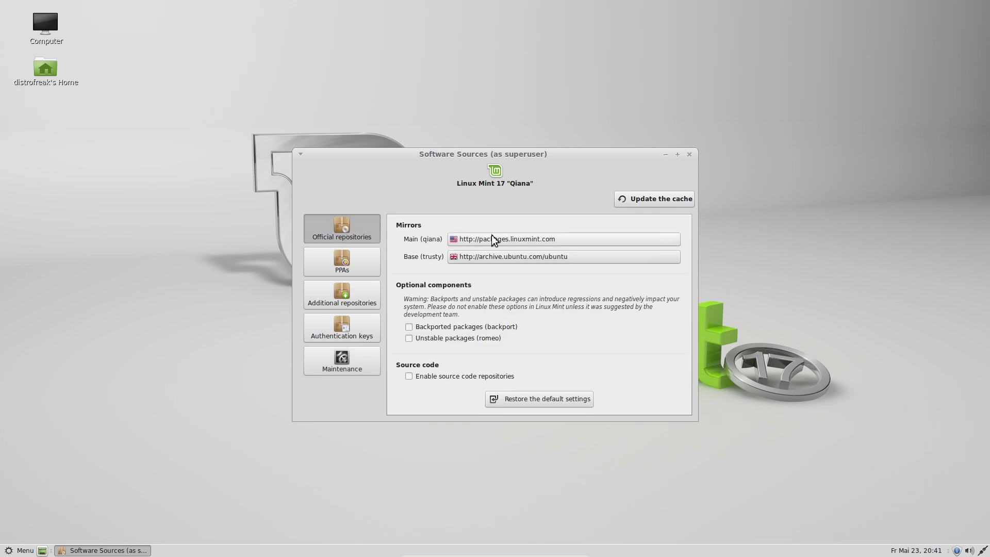
# - Close Software Sources, launch Firefox and open The Linux Mint Blog bookmark
pyautogui.click(689, 155)
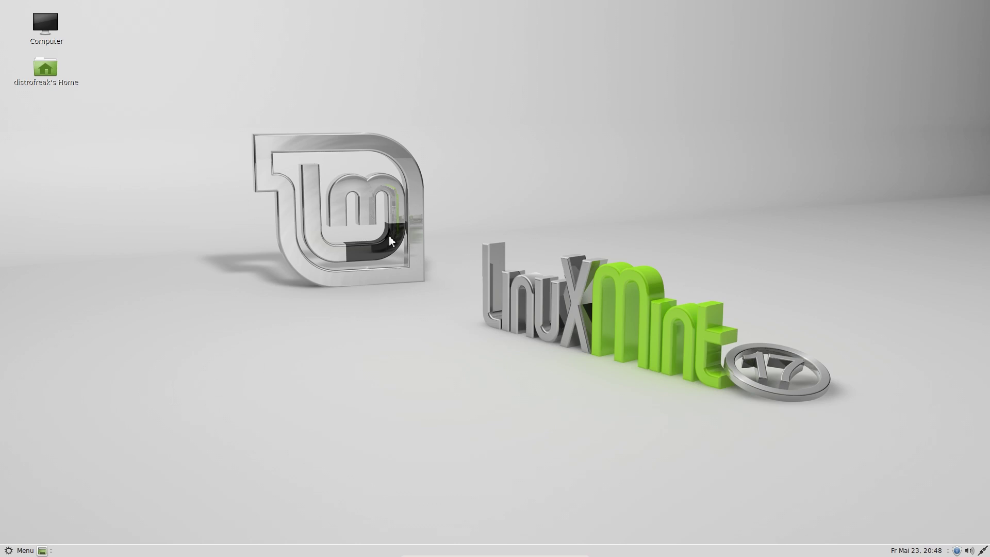
pyautogui.press('super')
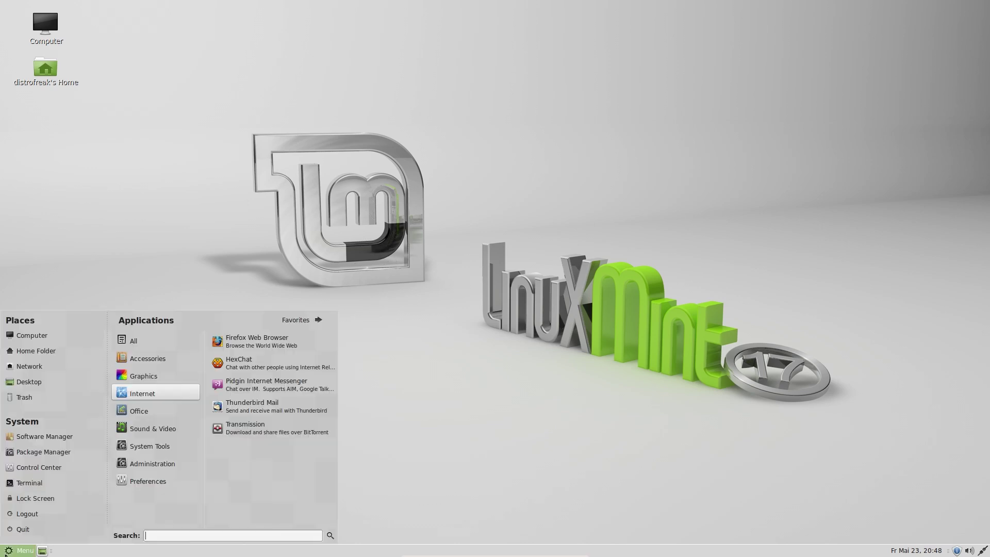
pyautogui.click(264, 348)
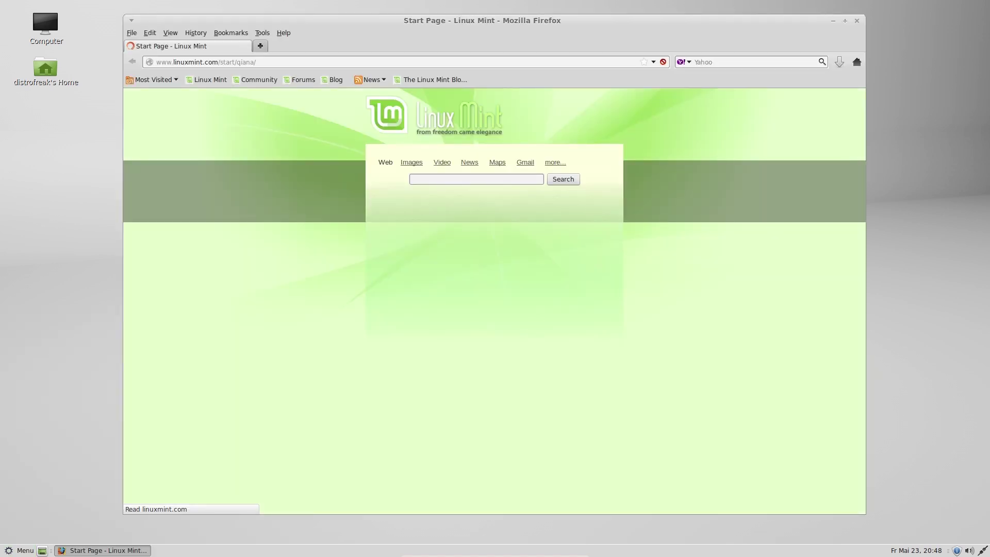
pyautogui.click(446, 81)
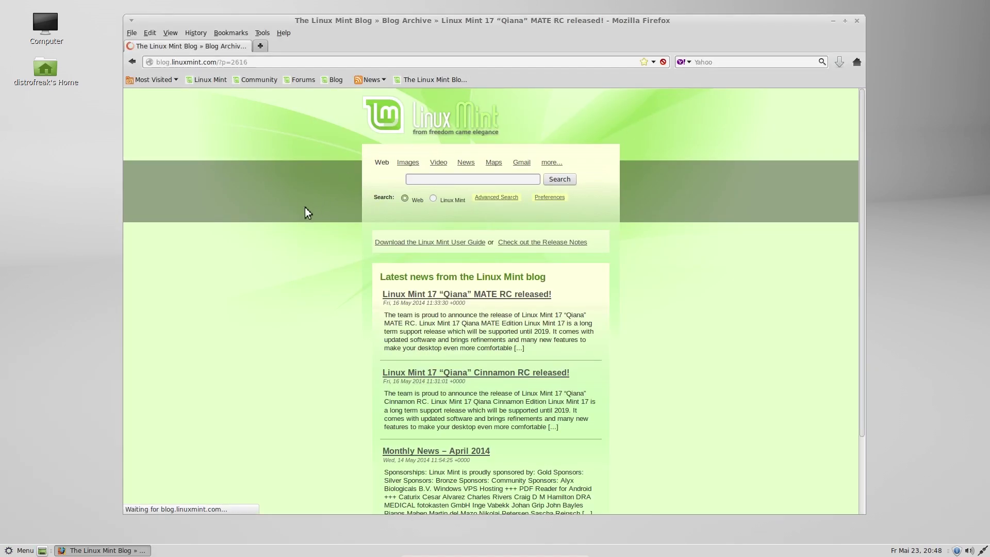
# - Scroll through the Linux Mint 17 "Qiana" MATE RC post down to the 32-bit HTTP mirrors
pyautogui.scroll(-4, 280, 242)
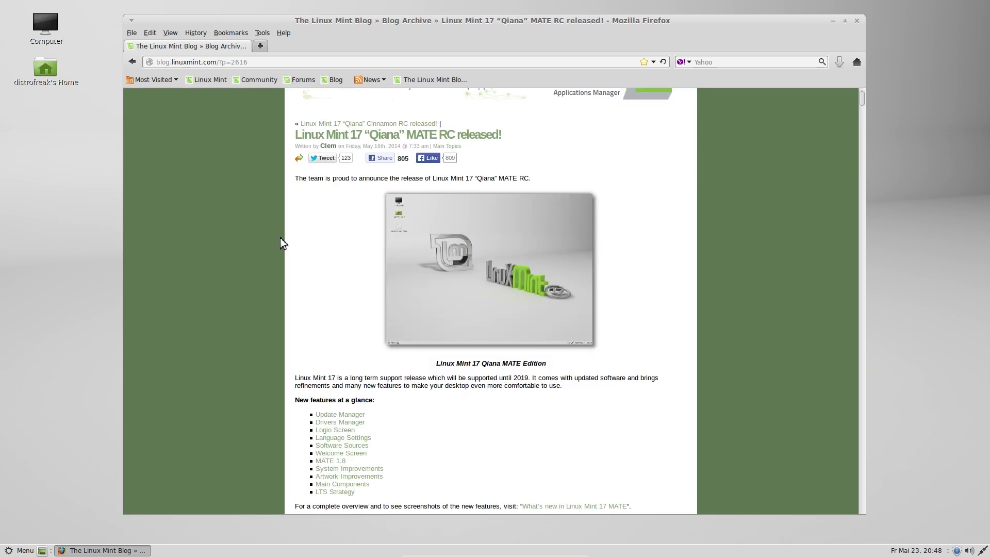
pyautogui.scroll(-4, 280, 242)
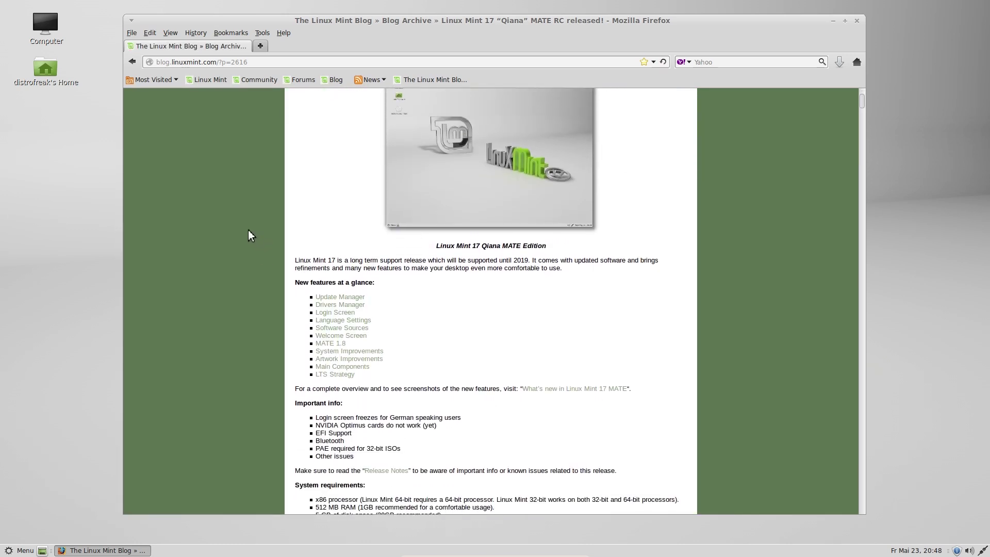
pyautogui.scroll(-3, 248, 230)
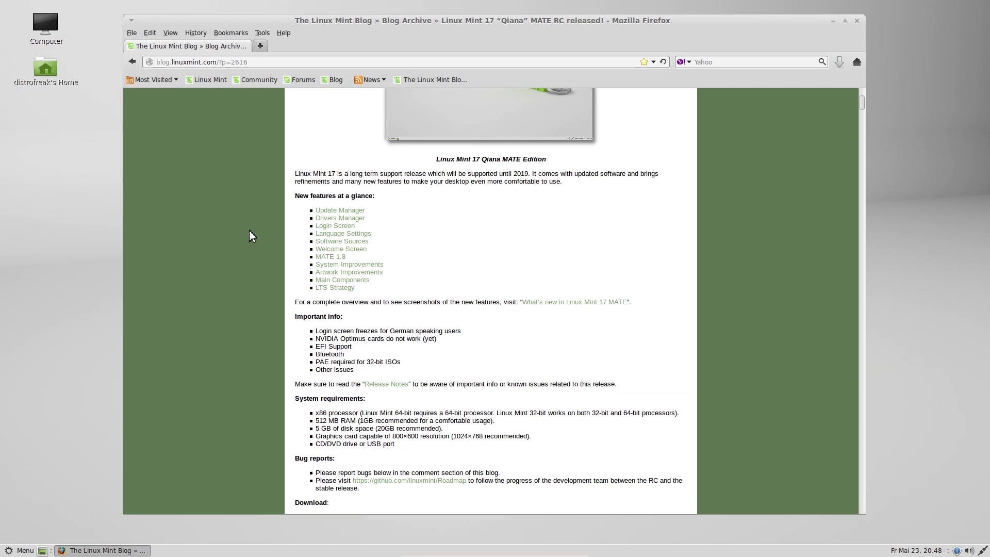
pyautogui.scroll(-1, 249, 231)
pyautogui.scroll(-1, 249, 238)
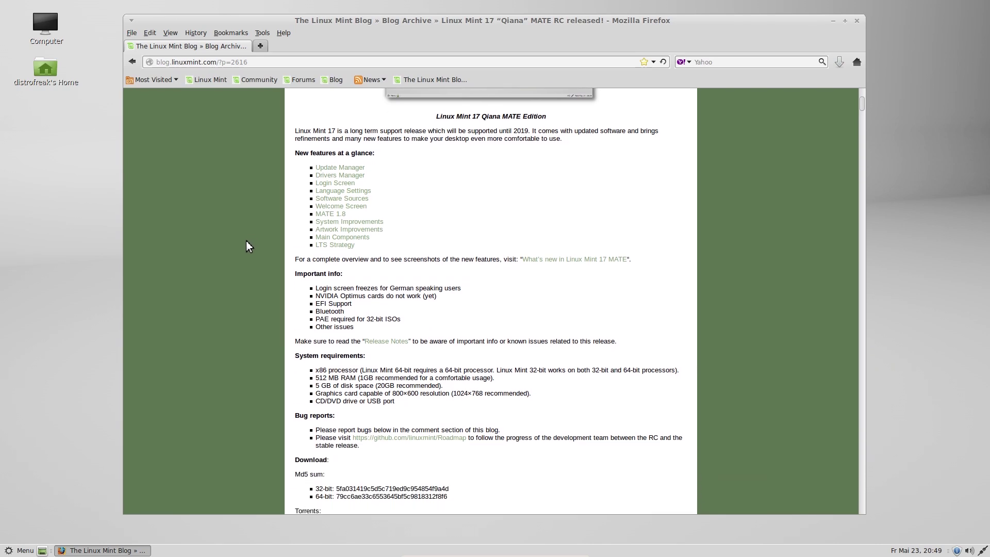
pyautogui.scroll(-1, 246, 241)
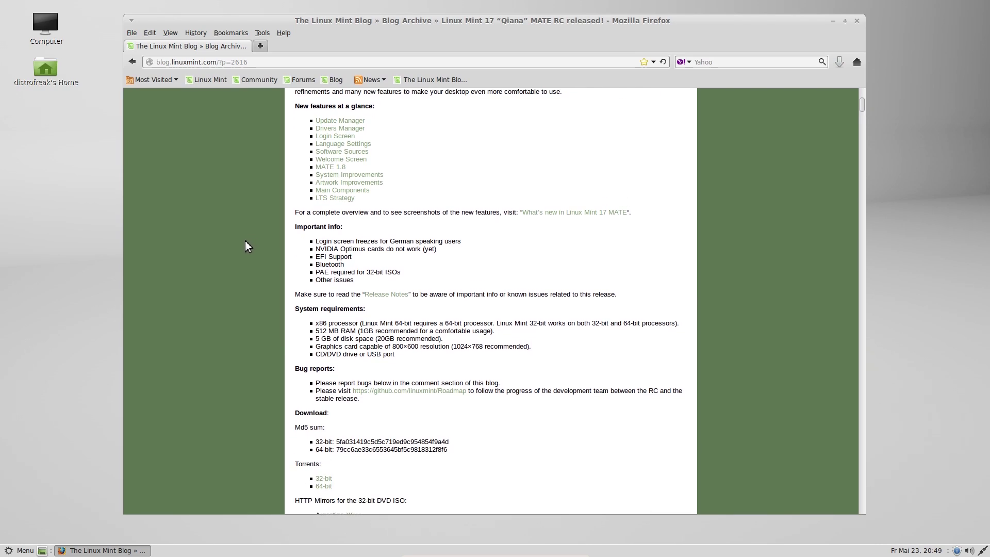
pyautogui.scroll(-3, 245, 241)
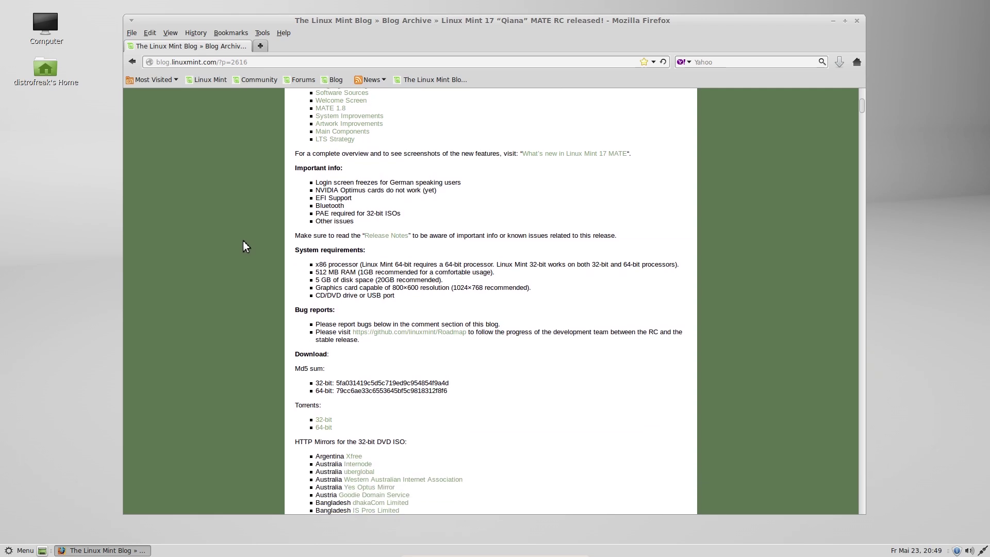
pyautogui.scroll(-2, 244, 248)
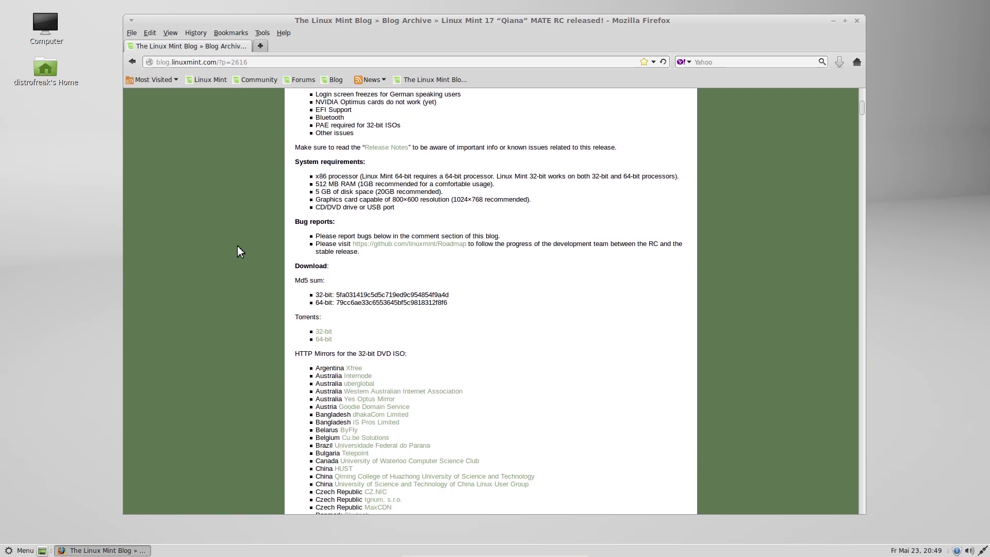
pyautogui.scroll(-2, 236, 247)
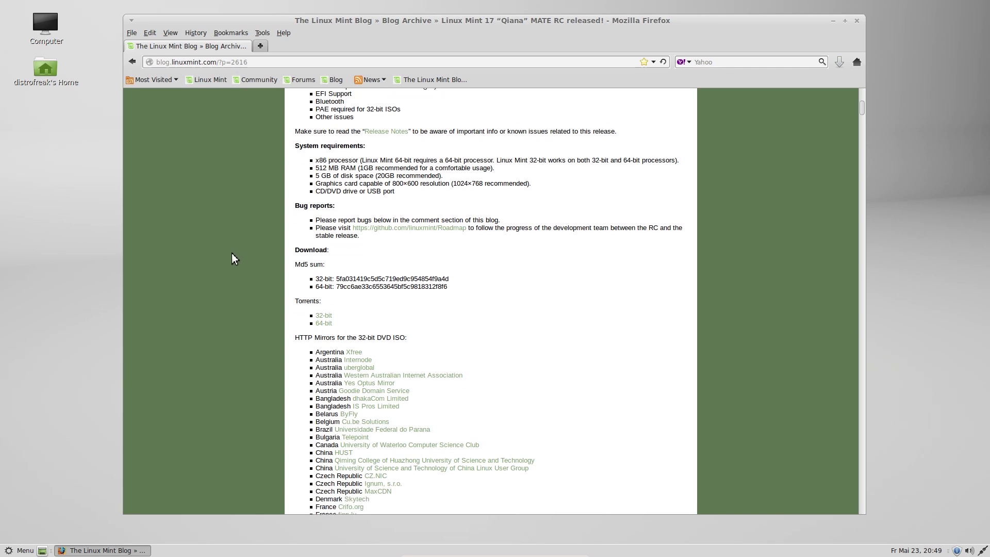
pyautogui.scroll(-4, 232, 253)
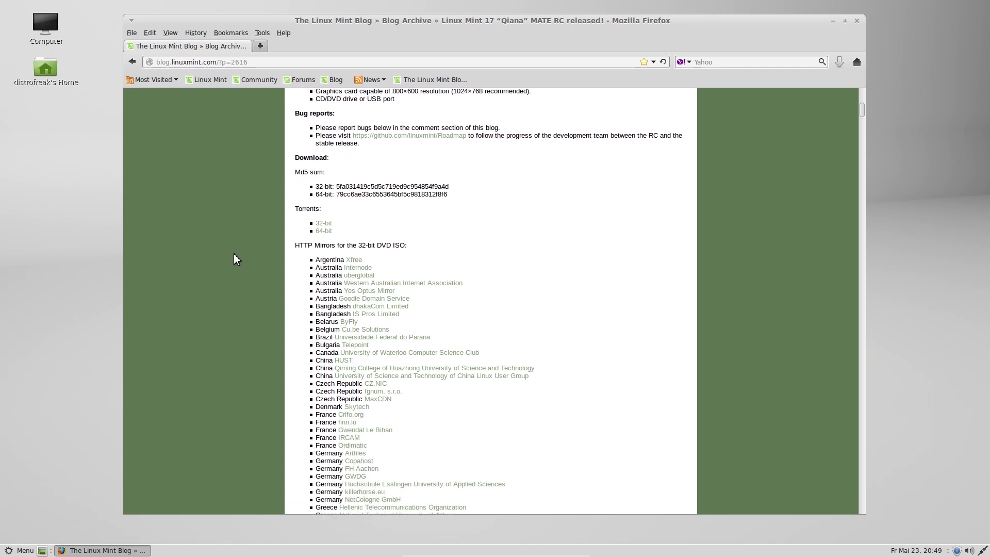
pyautogui.scroll(-3, 232, 255)
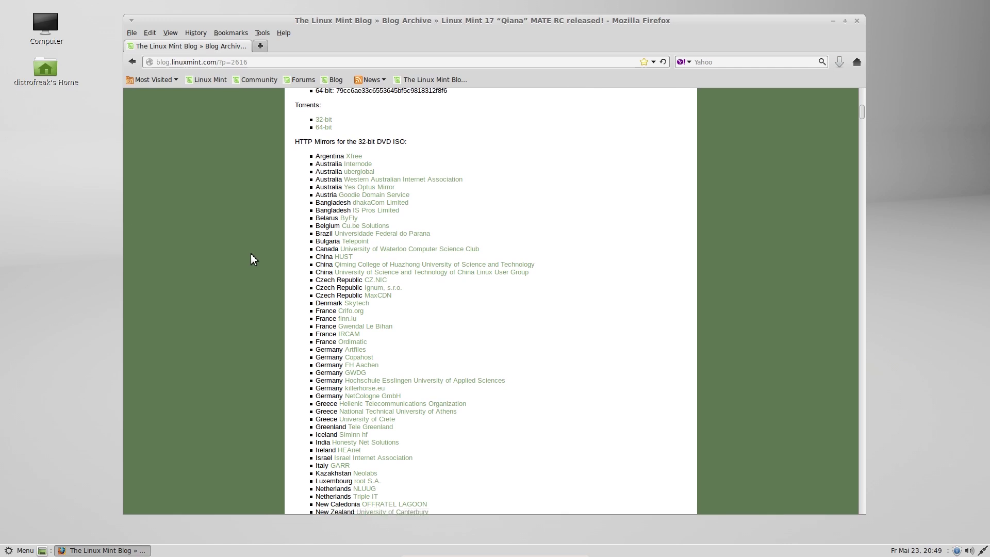
pyautogui.scroll(-2, 248, 260)
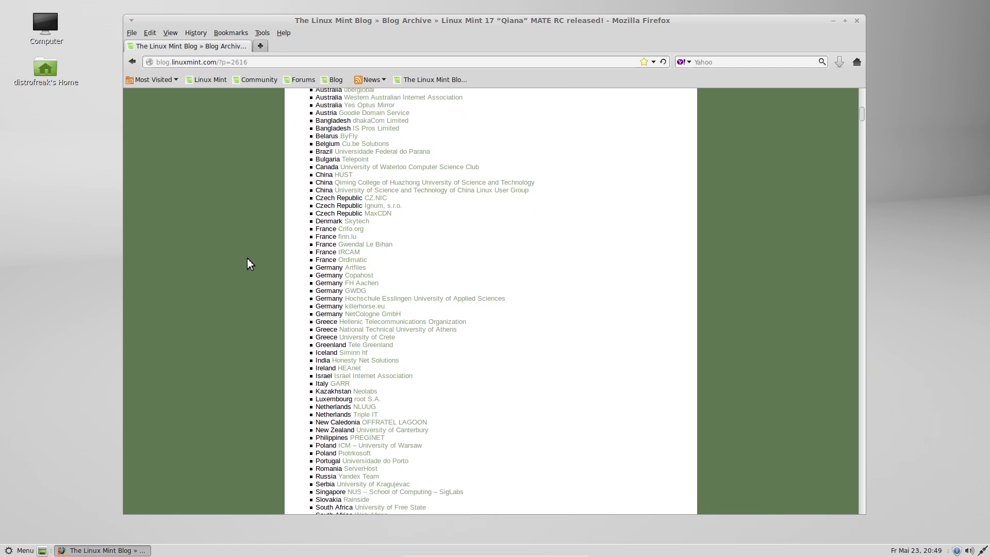
pyautogui.scroll(-2, 247, 259)
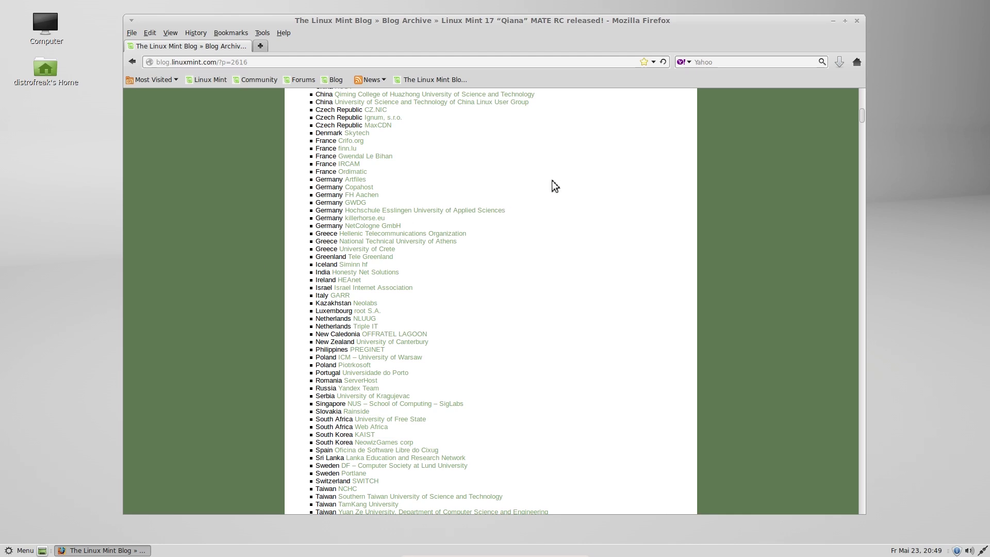
pyautogui.scroll(-1, 575, 186)
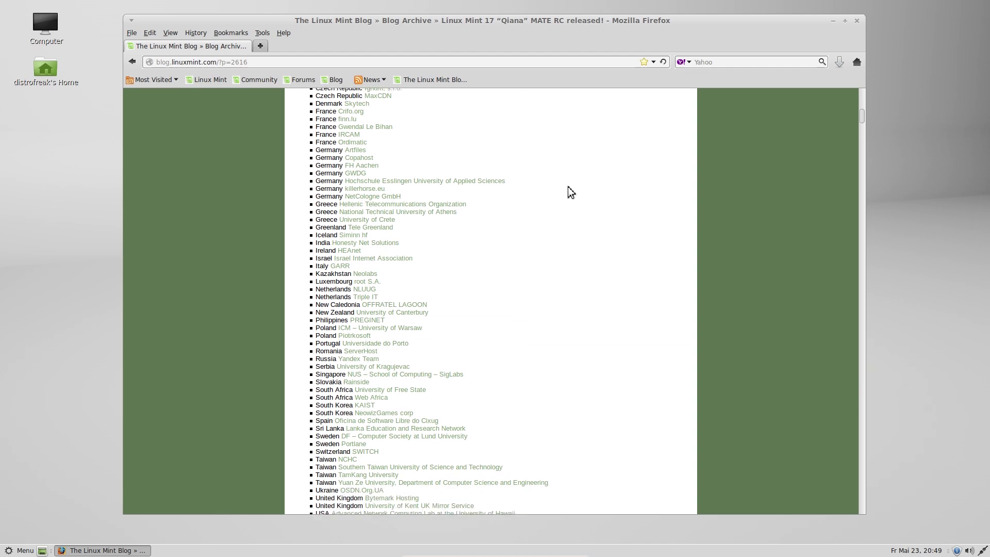
pyautogui.scroll(-3, 580, 186)
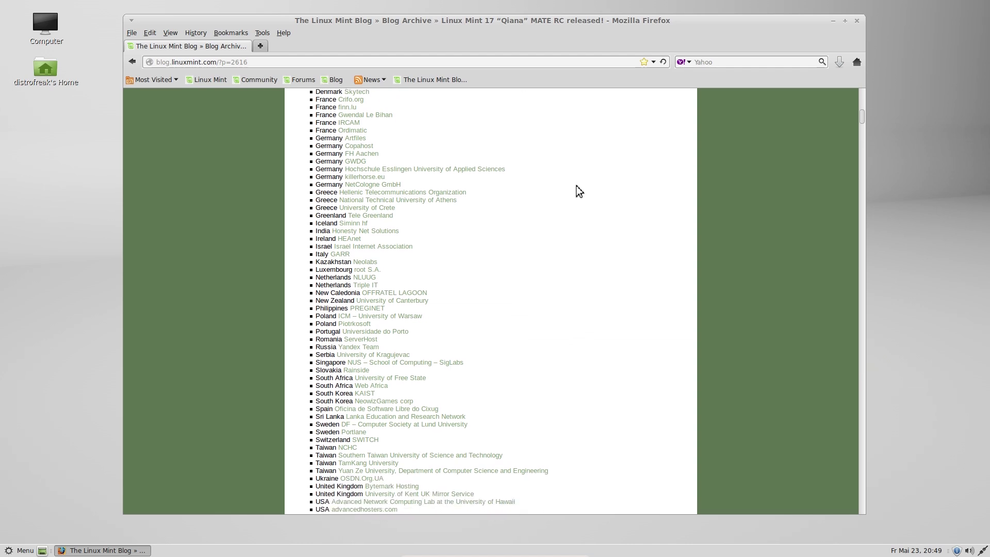
# - Close Firefox, open Computer in Caja, and browse via Downloads to the empty Music folder
pyautogui.click(857, 21)
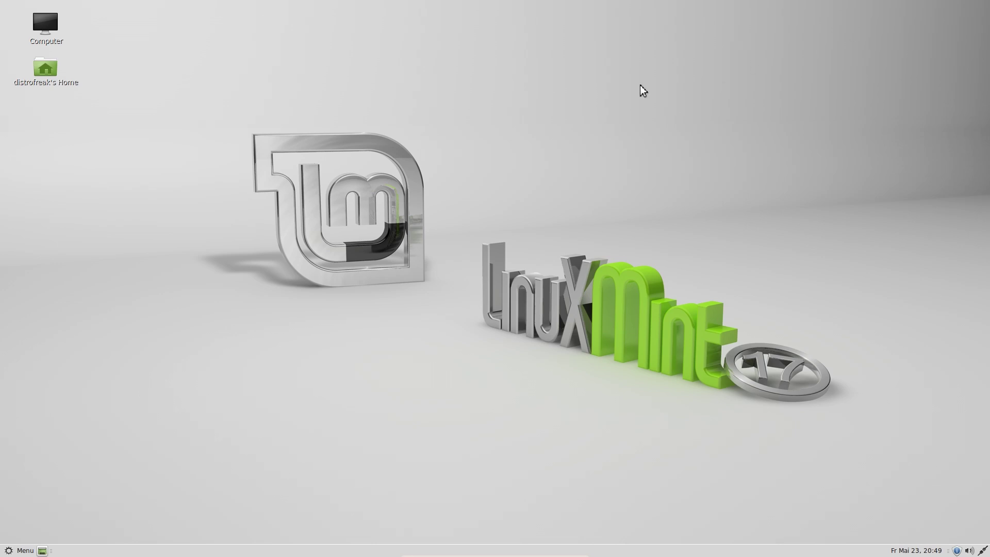
pyautogui.doubleClick(45, 24)
pyautogui.click(242, 236)
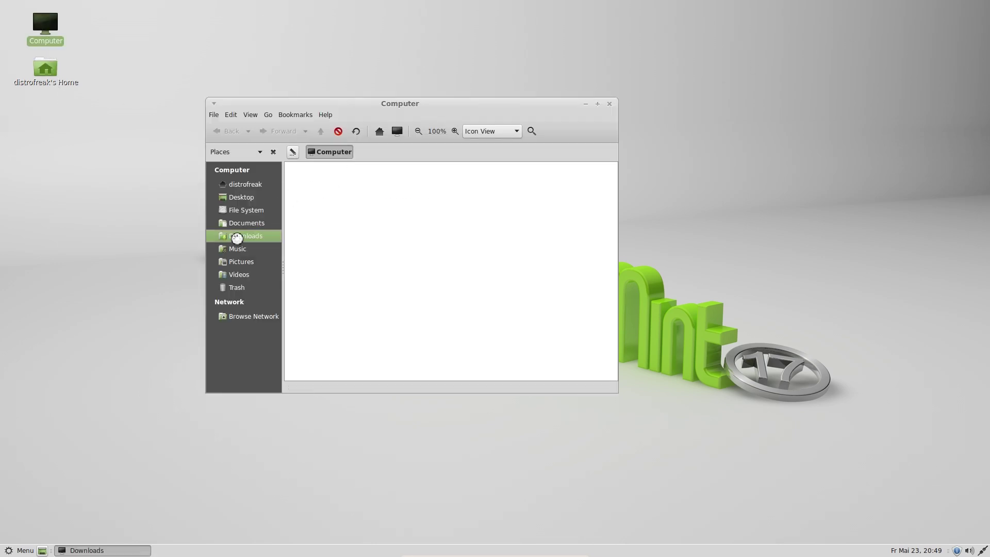
pyautogui.click(237, 250)
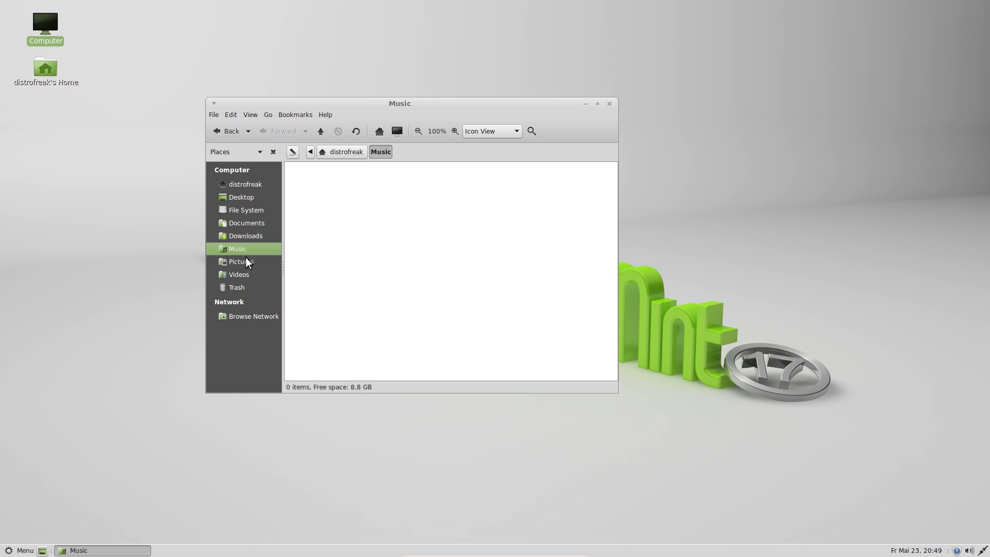